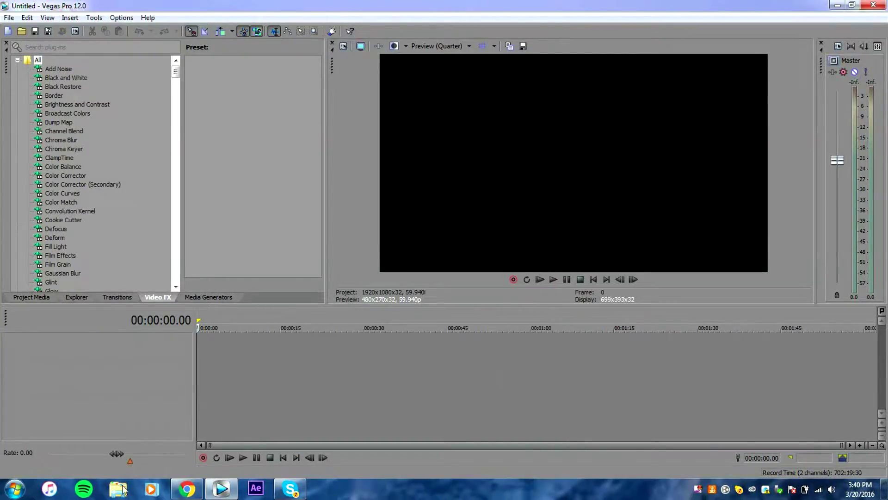
- Search the Downloads folder for mp3 files and add the chosen song to the timeline
click(123, 488)
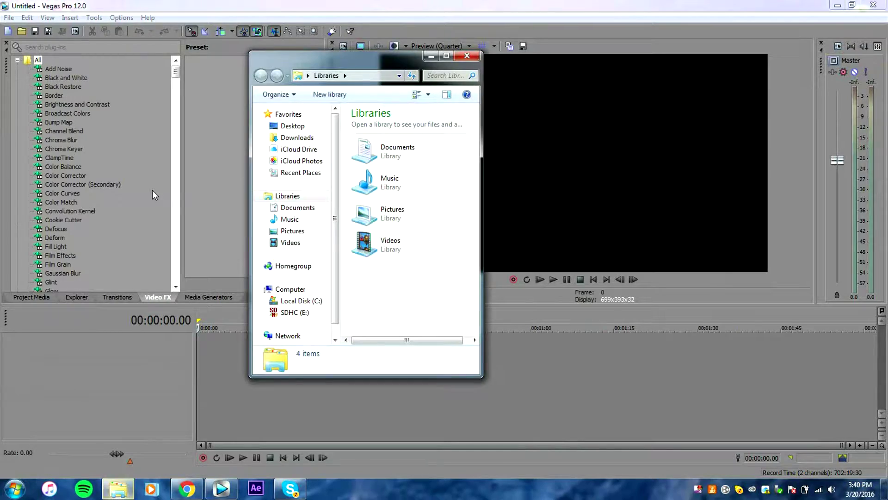
click(283, 138)
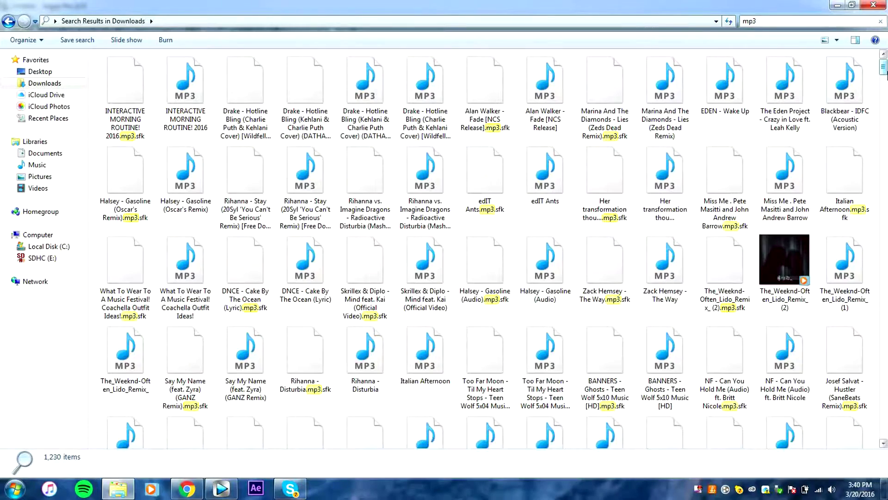
scroll(494, 231, down, 2)
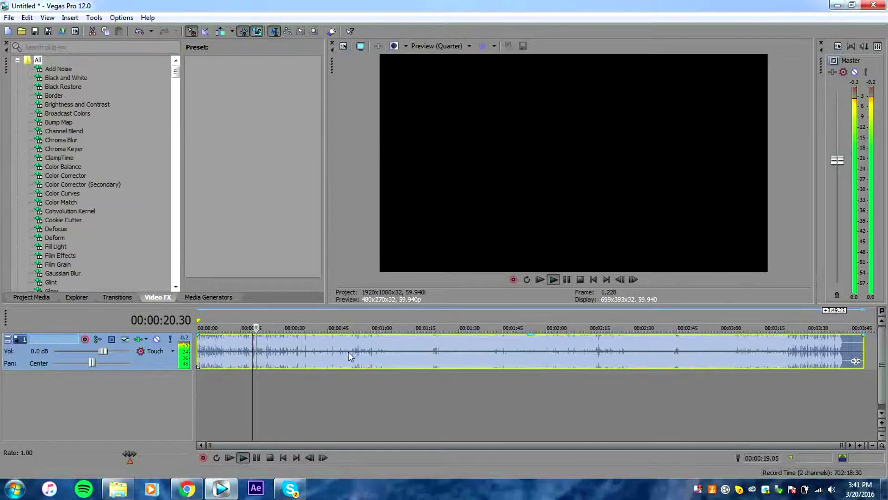
- Play the song from about 00:00:55 to find the wanted section and trim the start of the audio event
click(359, 346)
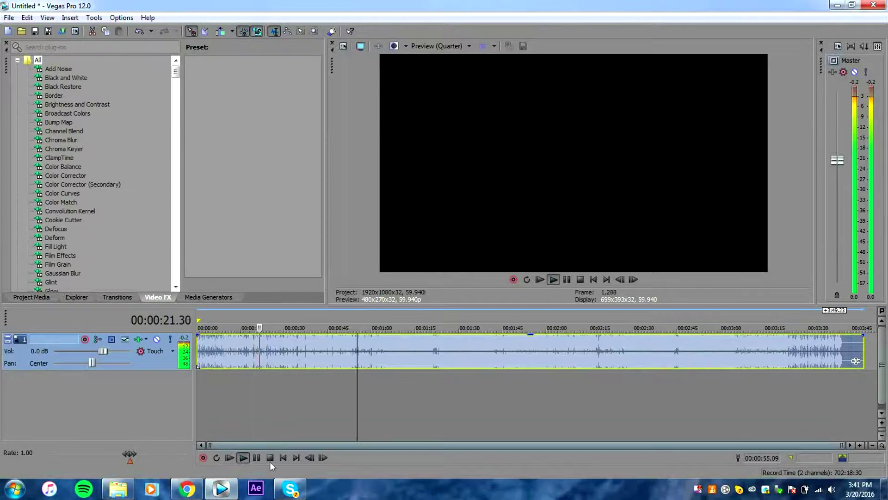
click(243, 457)
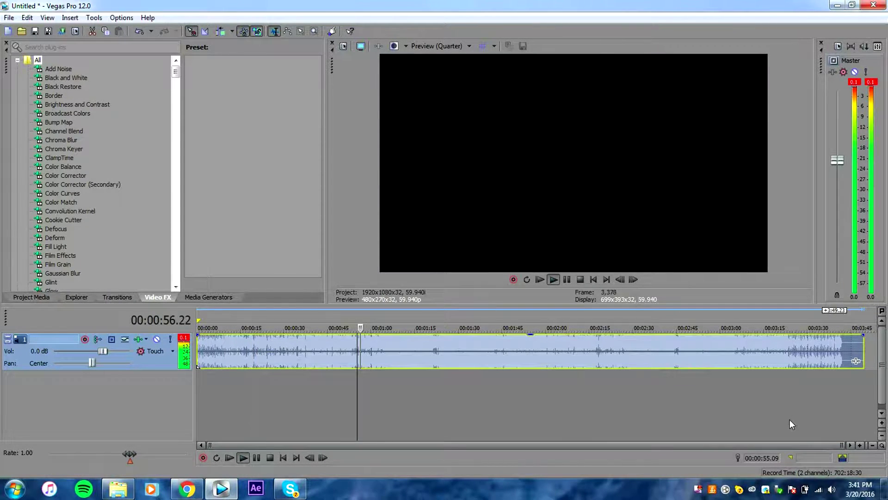
click(243, 457)
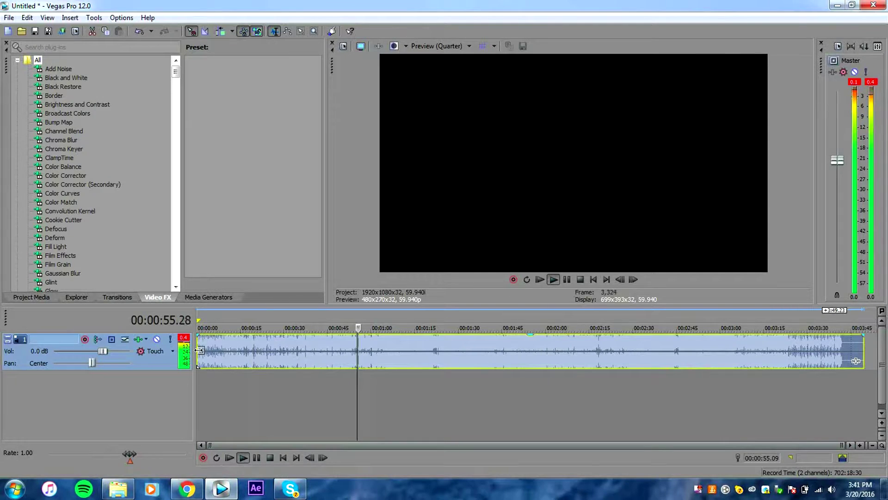
mouse_move(199, 350)
mouse_down()
mouse_move(360, 351)
mouse_move(200, 353)
mouse_up()
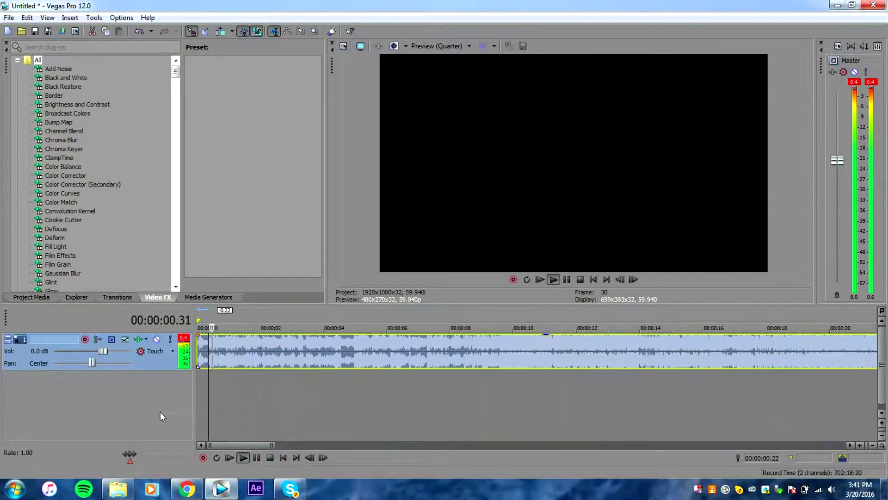
- Insert two video tracks above the song's audio track
right_click(160, 414)
click(187, 441)
right_click(177, 429)
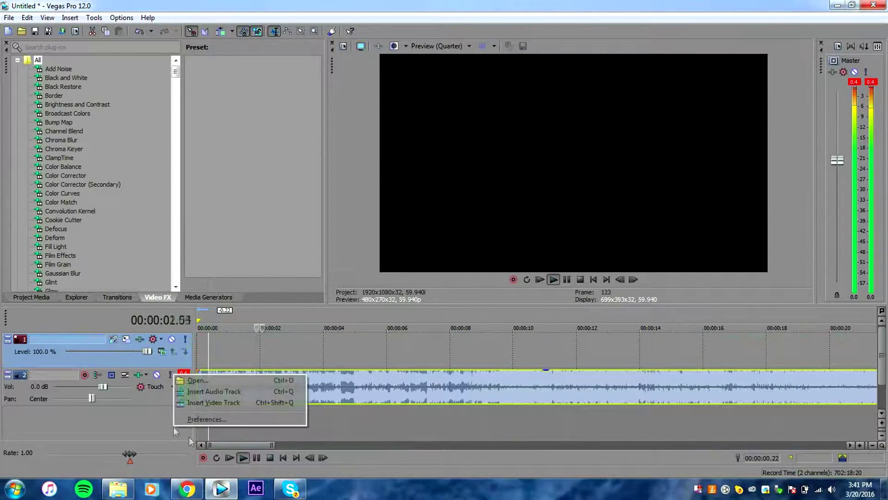
click(206, 402)
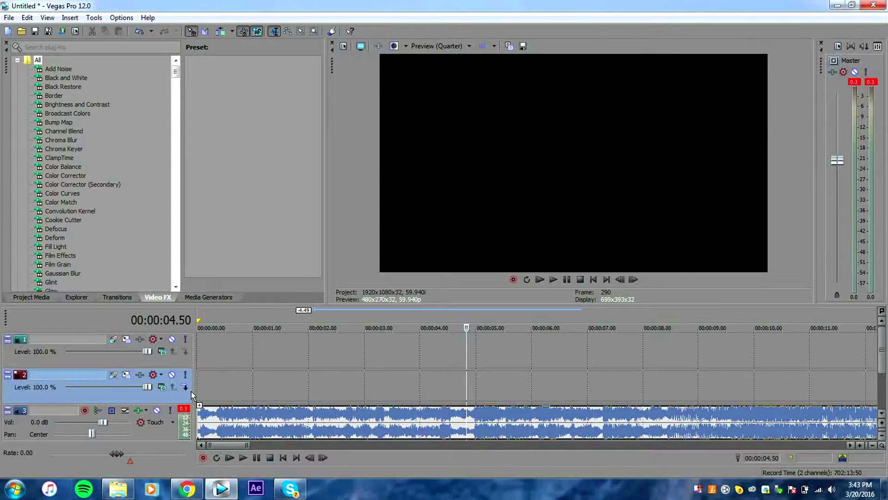
- Place the kaleidoscope clip at the start of the second video track and delete the clip's audio
drag(191, 390, 190, 390)
click(222, 388)
right_click(222, 418)
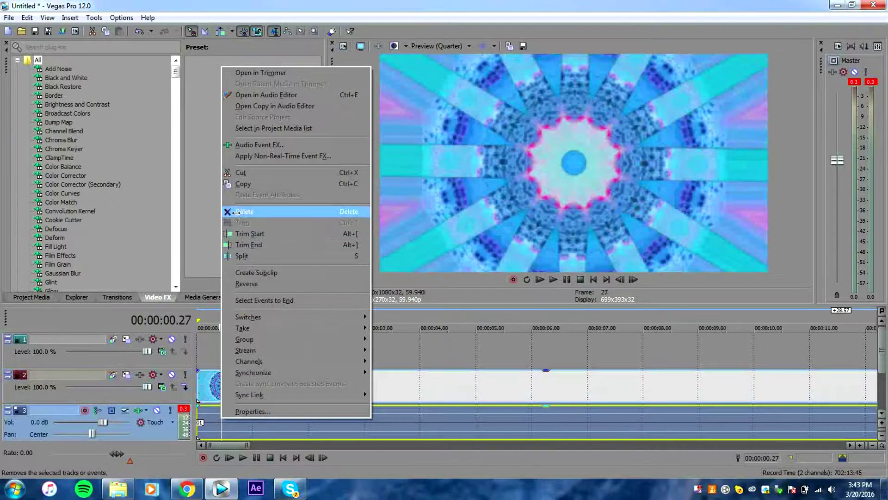
click(236, 212)
scroll(405, 392, down, 5)
drag(355, 380, 258, 380)
drag(549, 447, 221, 445)
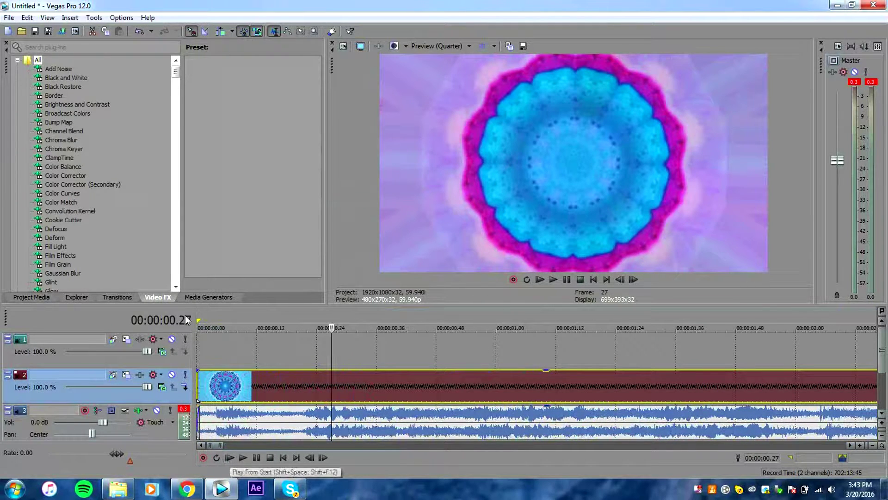
- Add a White Solid Color event to the top video track and set that track's compositing mode to Multiply (Mask)
click(186, 299)
drag(149, 90, 147, 246)
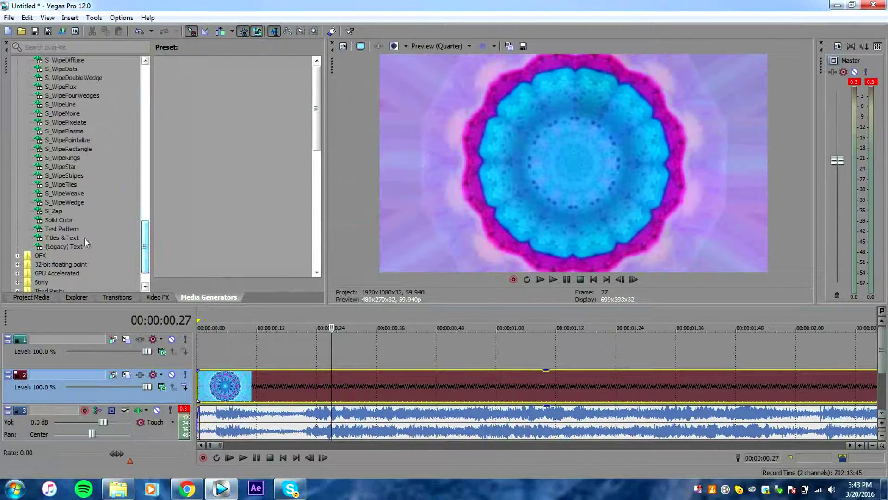
click(59, 220)
drag(186, 79, 165, 345)
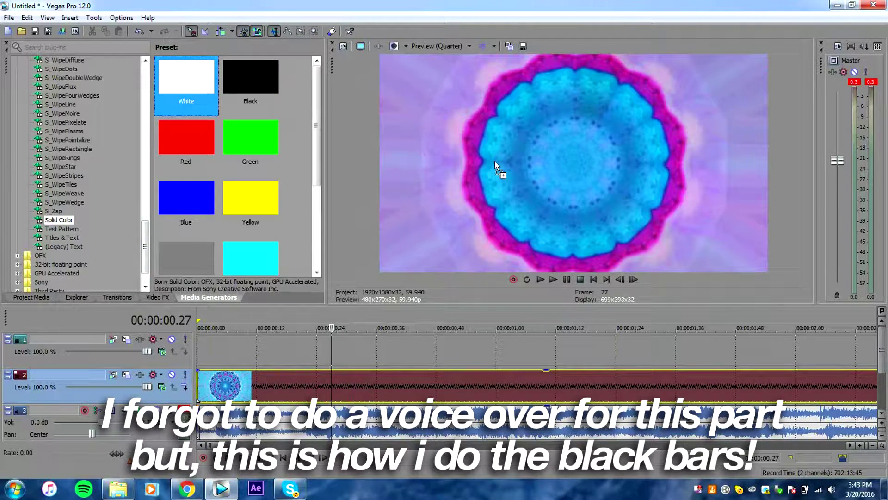
drag(495, 162, 496, 163)
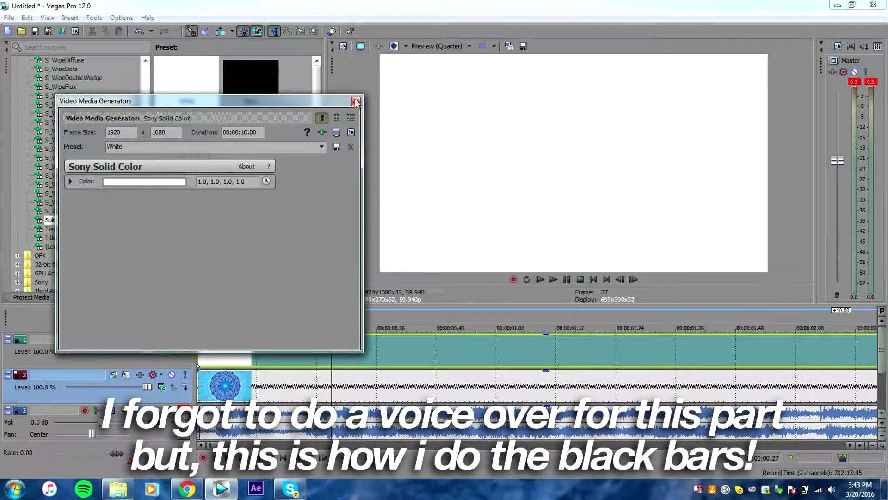
click(356, 101)
click(163, 352)
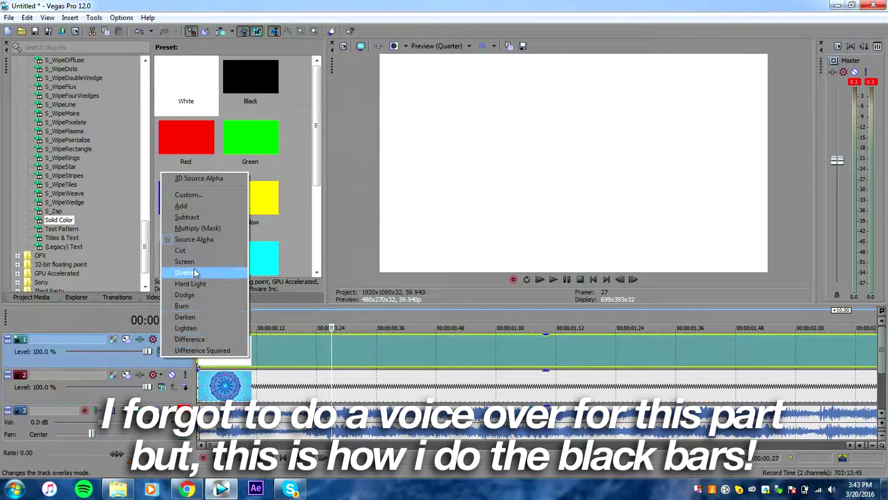
click(194, 232)
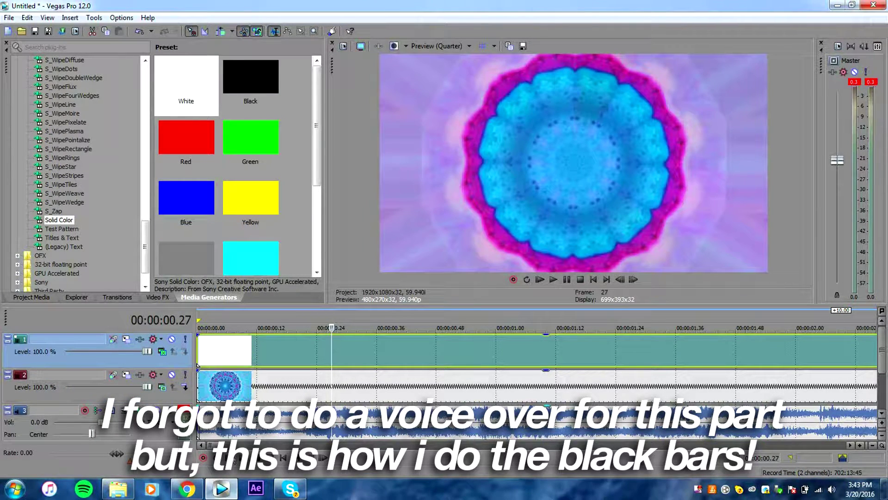
- Reduce the white event's Pan/Crop height to form black bars above and below the picture
drag(219, 445, 278, 444)
click(474, 359)
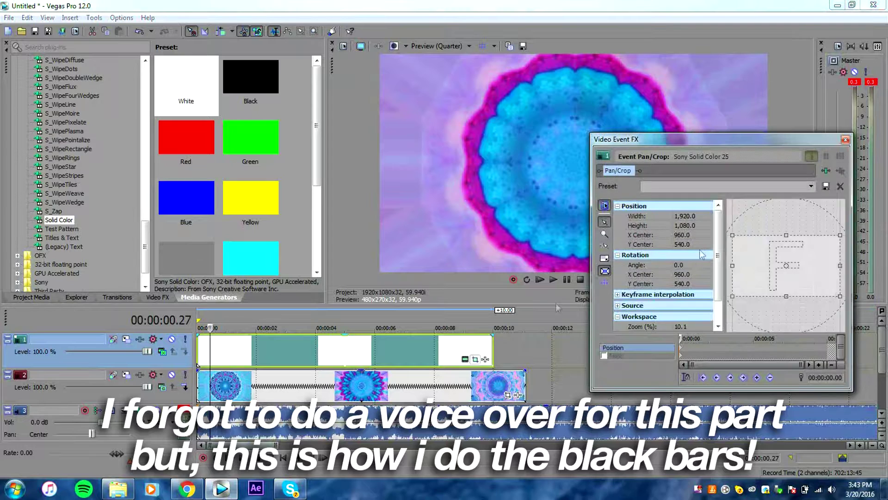
drag(781, 236, 781, 243)
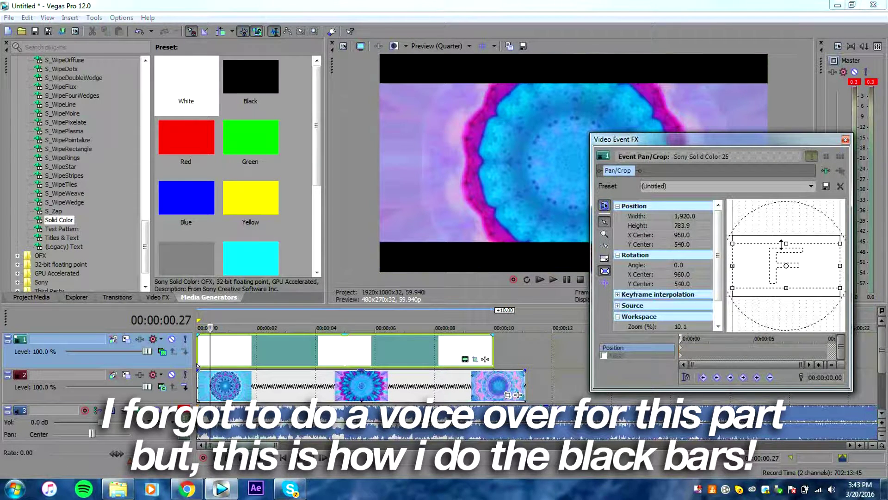
click(845, 140)
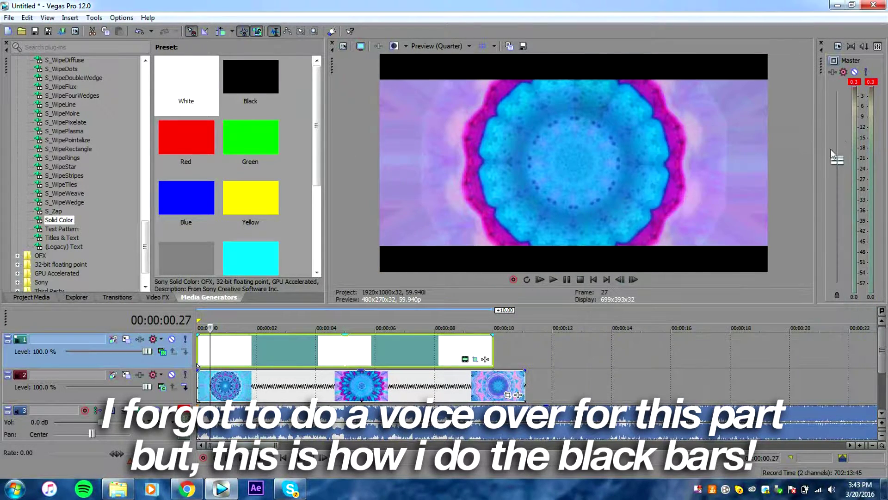
- Extend the white event to about 15 seconds and trim the kaleidoscope clip's end to about 10.5 seconds
mouse_move(277, 445)
mouse_down()
mouse_move(257, 446)
mouse_move(273, 445)
mouse_up()
key(space)
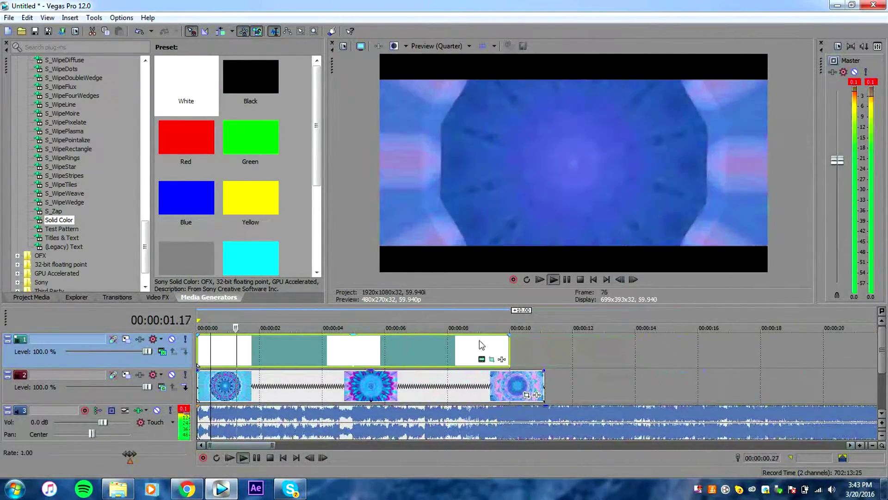
drag(510, 344, 678, 344)
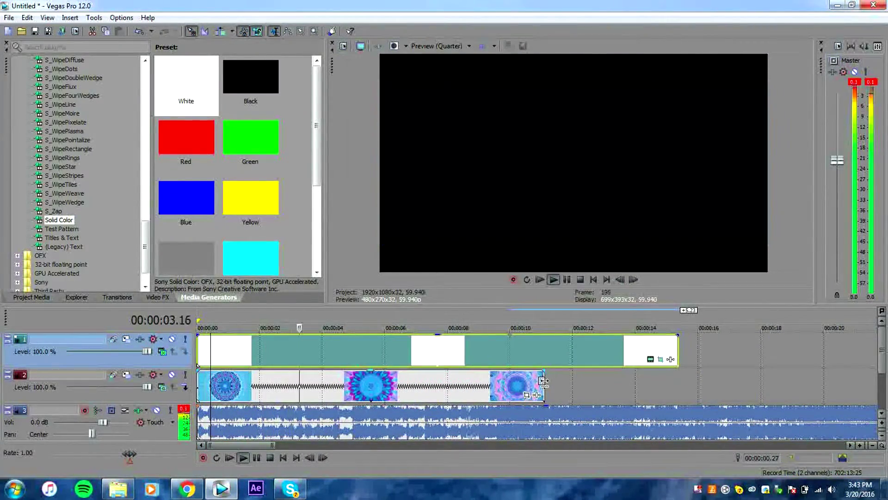
drag(544, 380, 524, 383)
drag(273, 445, 267, 445)
- Apply the Color Corrector (Secondary) high saturation preset to the kaleidoscope clip and play the edit from the start
click(157, 297)
click(88, 184)
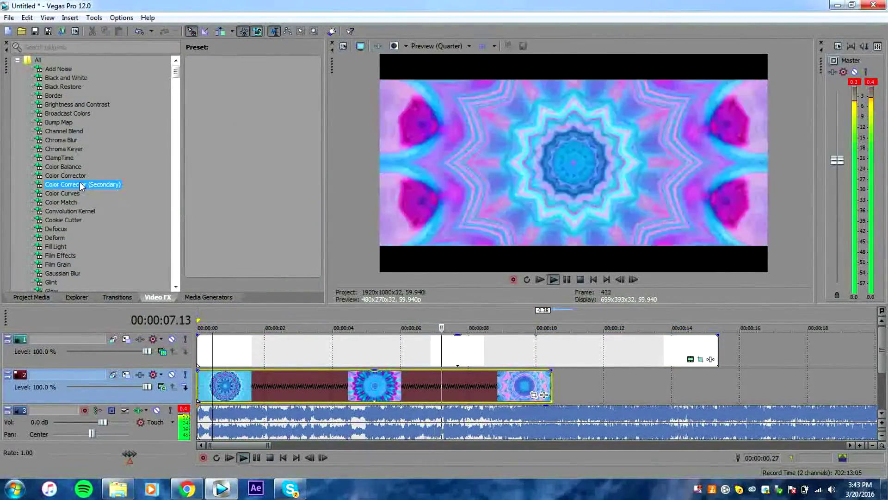
drag(316, 99, 316, 242)
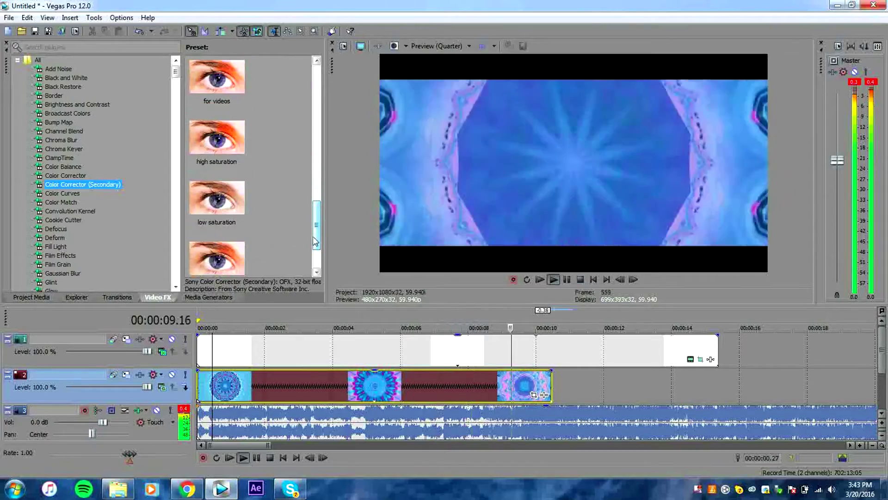
drag(208, 140, 259, 386)
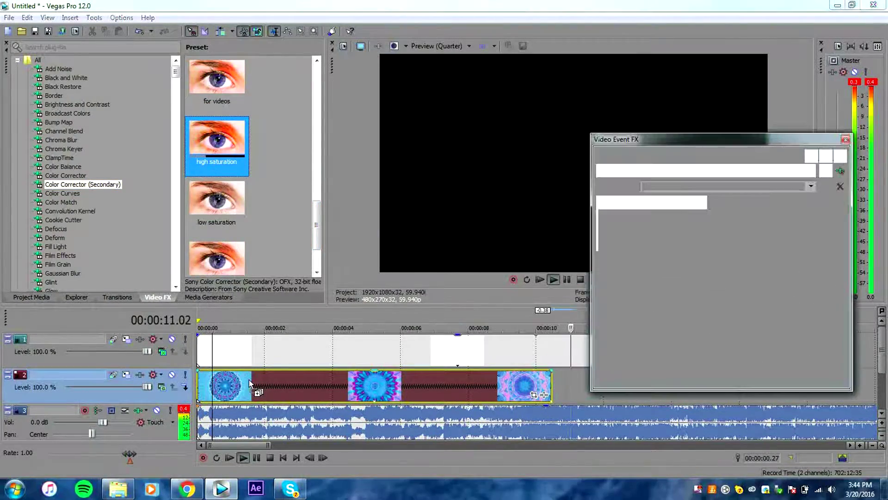
click(229, 458)
click(229, 458)
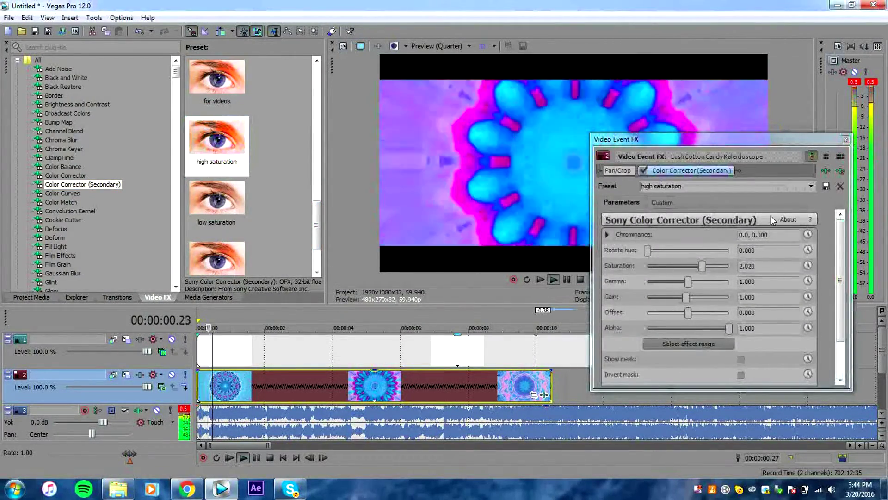
click(846, 140)
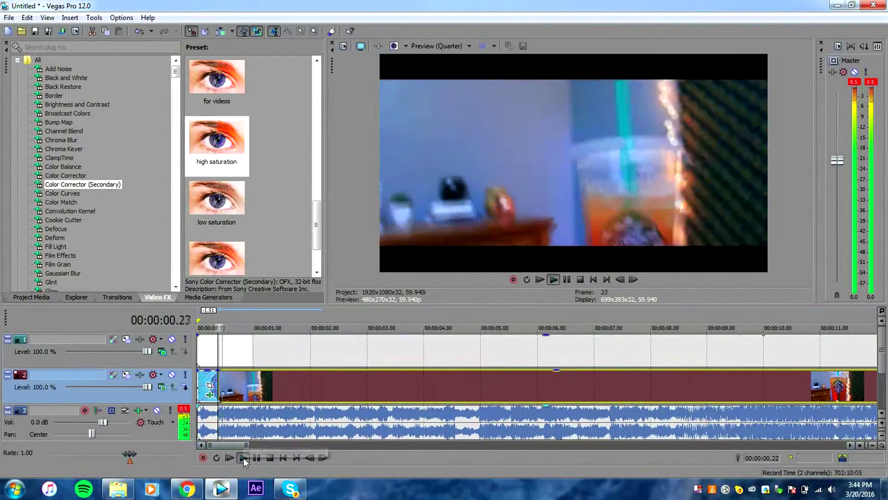
- Split the drink clip at about 00:00:01.19 and delete the part after the split
click(272, 383)
key(s)
key(Delete)
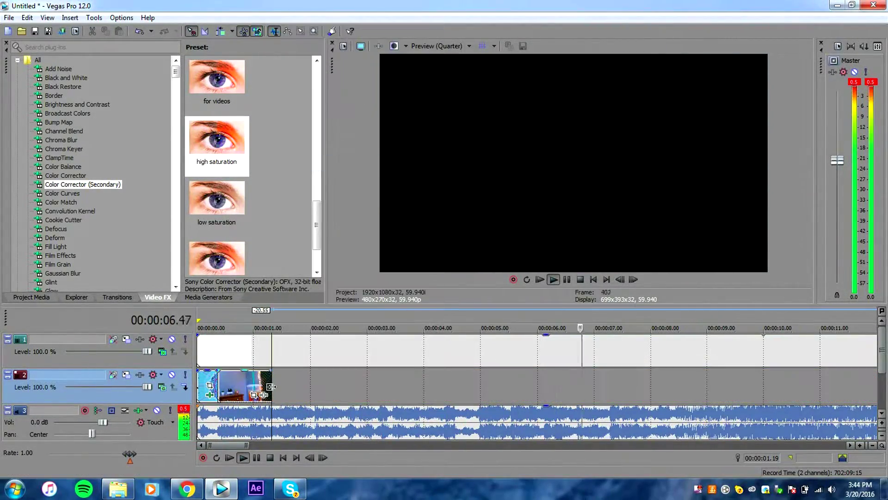
- Trim the drink clip's end to about 00:00:00.53, playing from the start to match the music
drag(271, 388, 245, 388)
click(230, 458)
click(229, 457)
click(247, 417)
drag(253, 387, 247, 387)
click(243, 458)
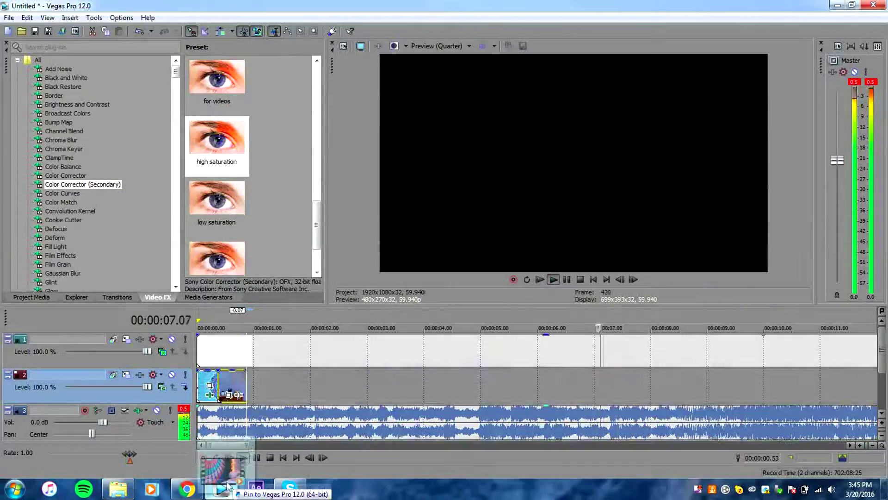
- Place the MVI_6944 clip after the drink clip without its audio and cut it to the music
right_click(271, 419)
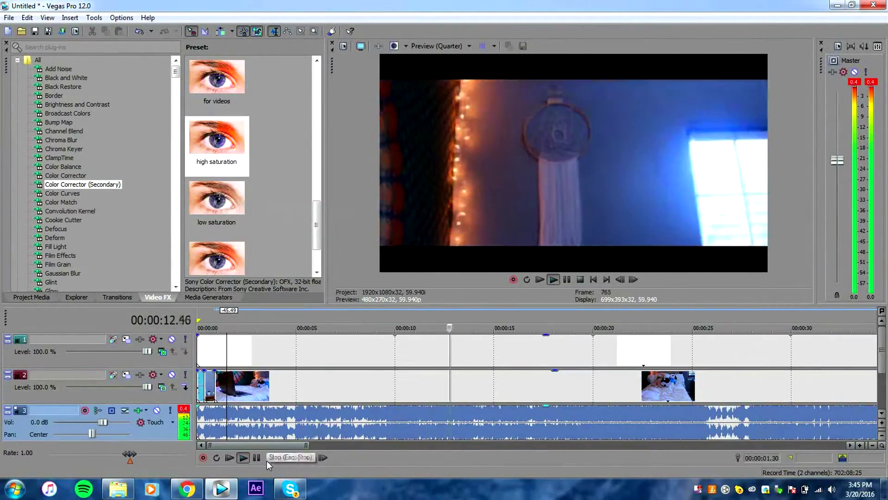
click(268, 458)
drag(228, 385, 234, 388)
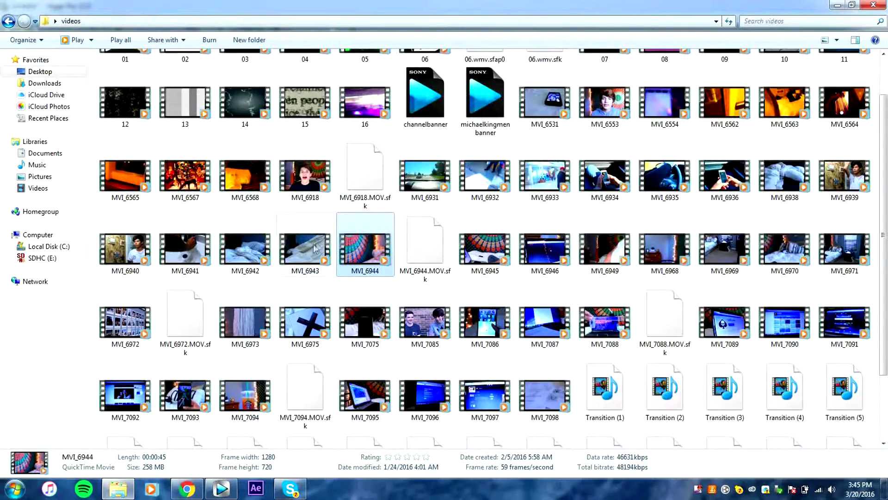
- Browse the videos folder for another clip and add it to the timeline
click(784, 248)
scroll(782, 250, down, 2)
scroll(305, 215, down, 1)
drag(305, 214, 299, 394)
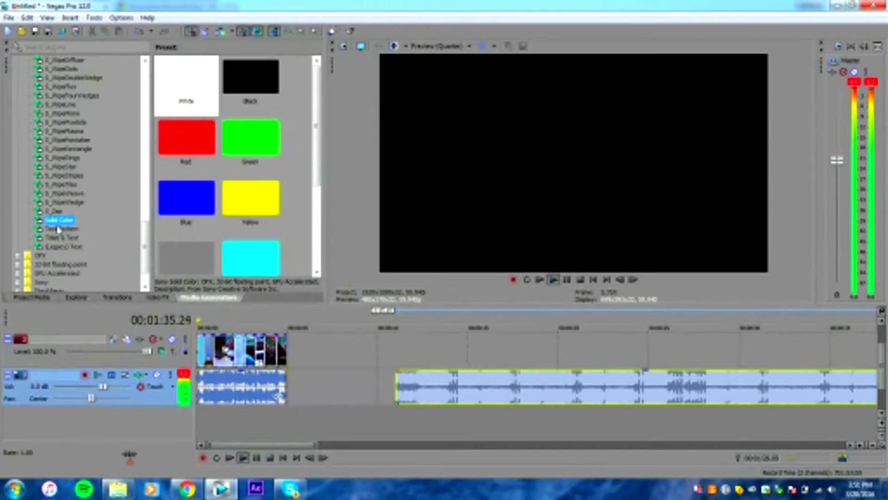
- Add an SMPTE Bars (NTSC) Test Pattern event to the video track after the short clips
click(57, 229)
drag(187, 105, 298, 368)
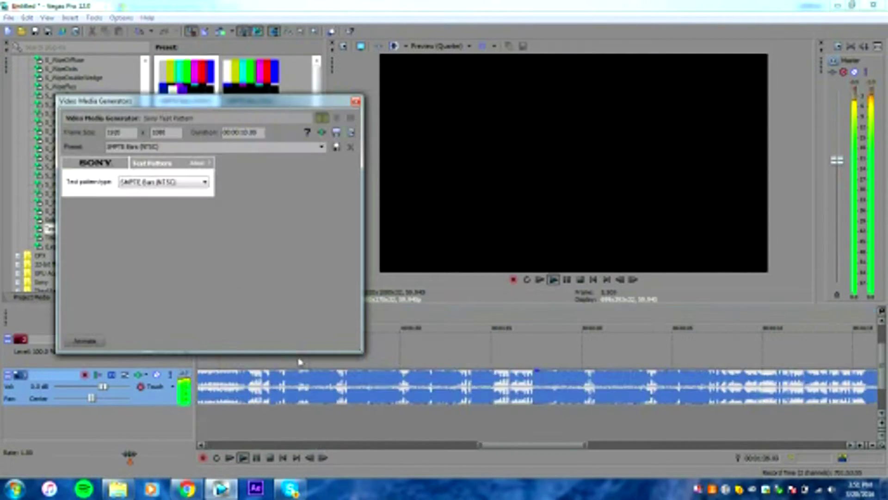
click(355, 101)
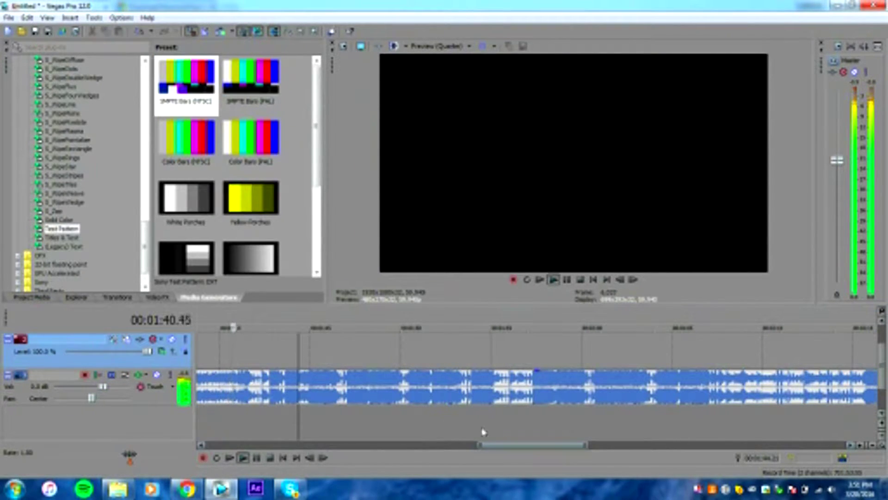
drag(498, 450, 192, 457)
- Apply the Color Corrector (Secondary) high saturation preset to the colour bars event and play the edit from the start
click(154, 298)
click(237, 169)
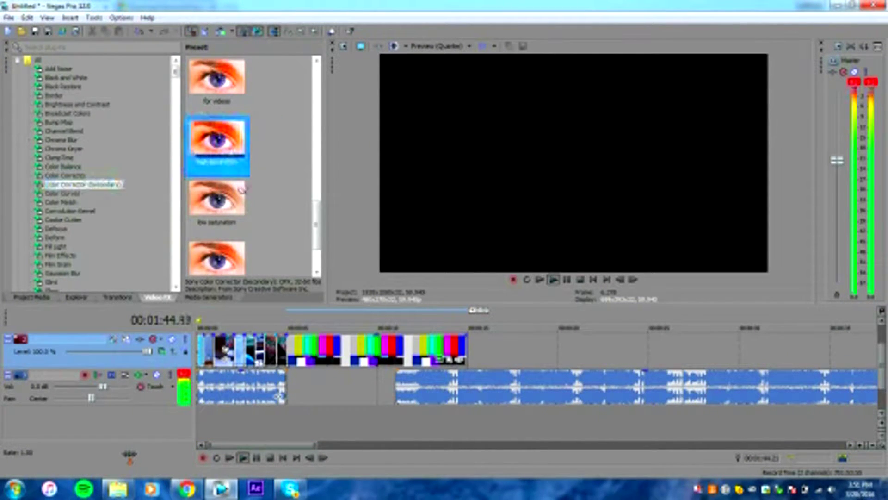
drag(318, 363, 320, 362)
click(226, 459)
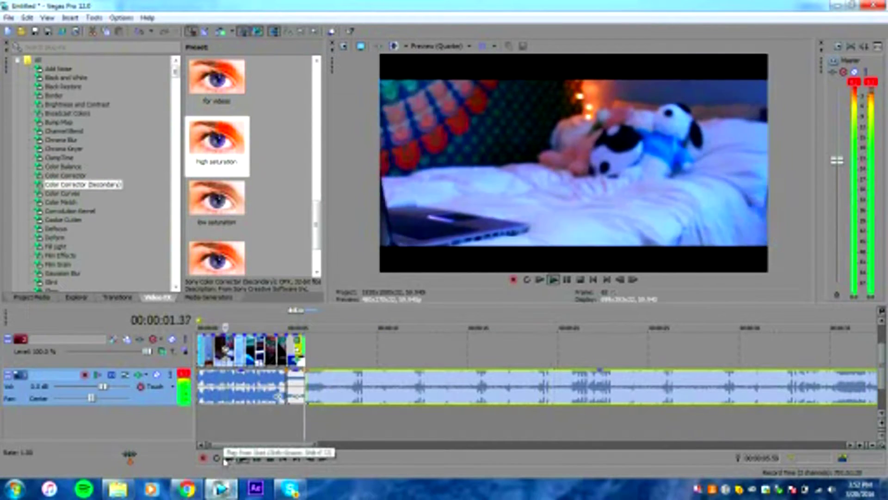
- Insert a new track and place the FREE Film Burns video from the Downloads folder at the start of the timeline
right_click(148, 420)
click(171, 438)
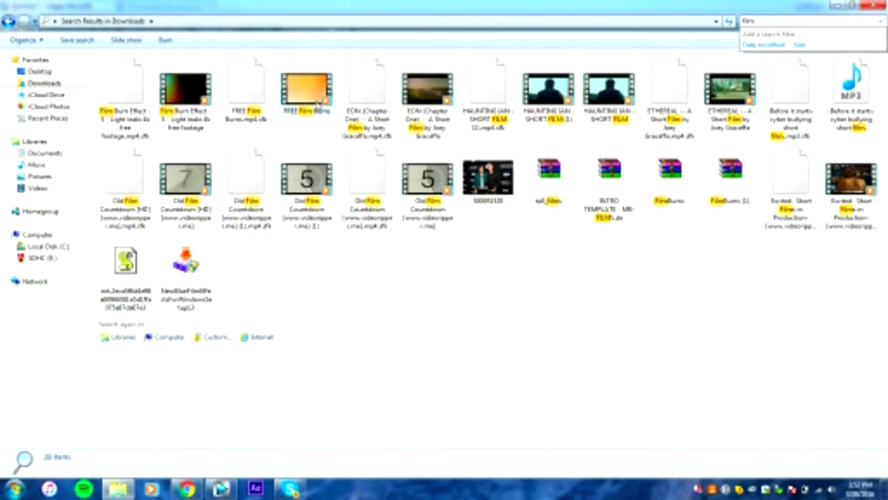
drag(308, 92, 192, 390)
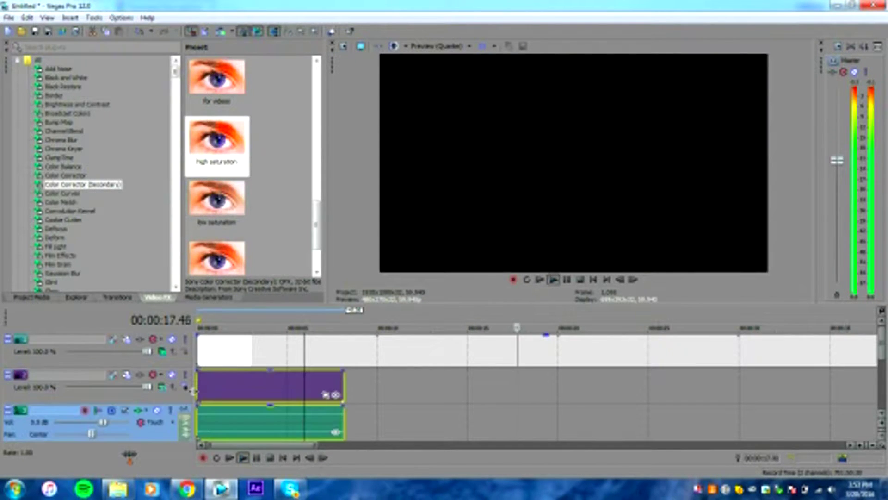
- Delete the audio track that belongs to the film burns clip
right_click(157, 431)
click(158, 434)
right_click(158, 434)
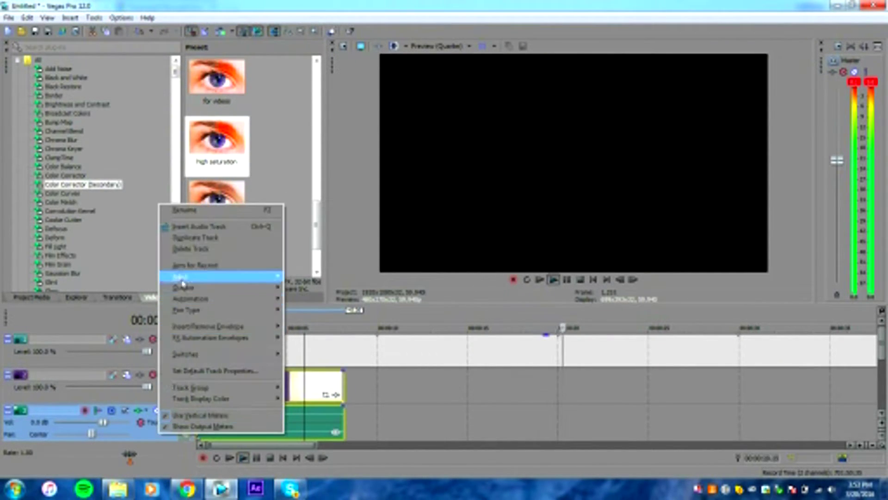
click(350, 394)
right_click(164, 439)
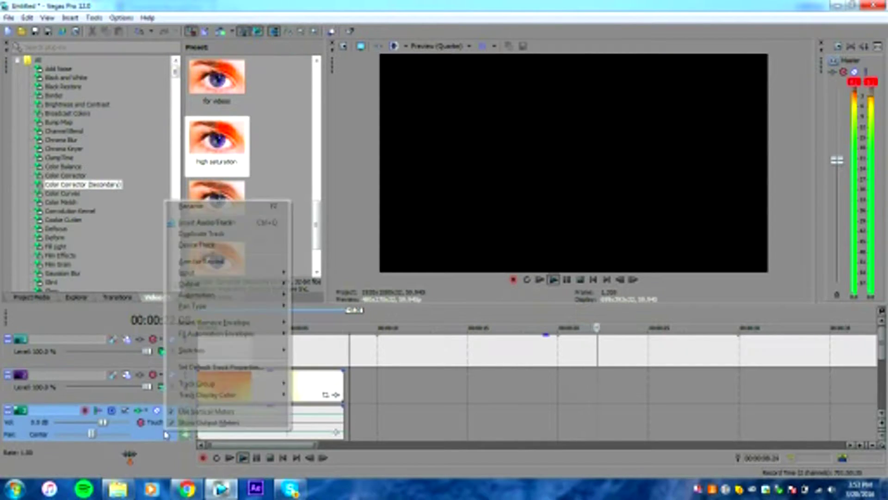
click(187, 245)
- Set the film burns track's compositing mode to Screen and play the edit from the start
click(164, 388)
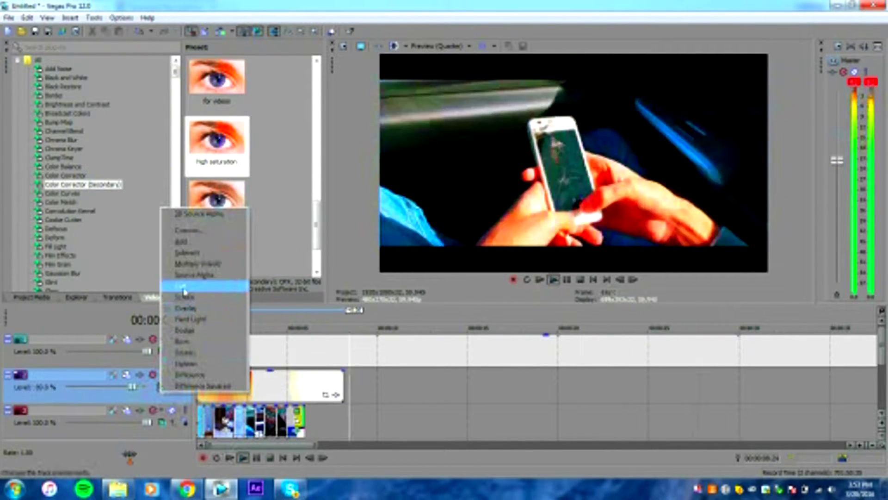
click(185, 299)
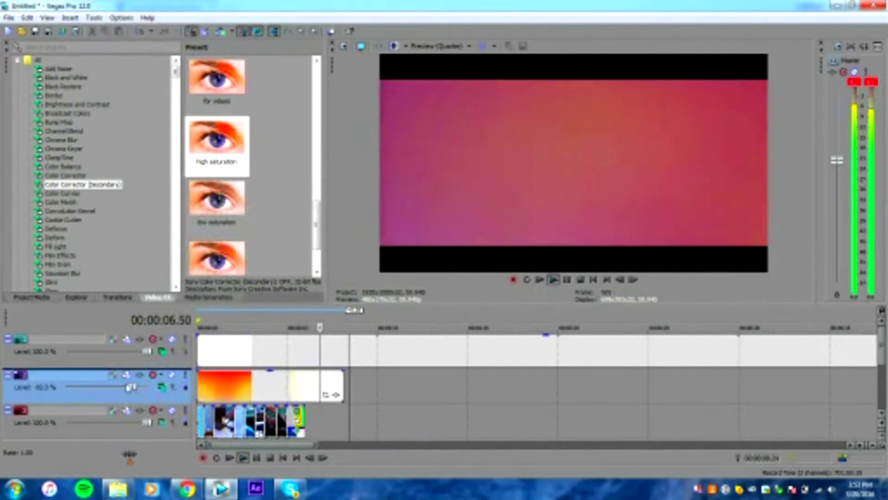
click(230, 458)
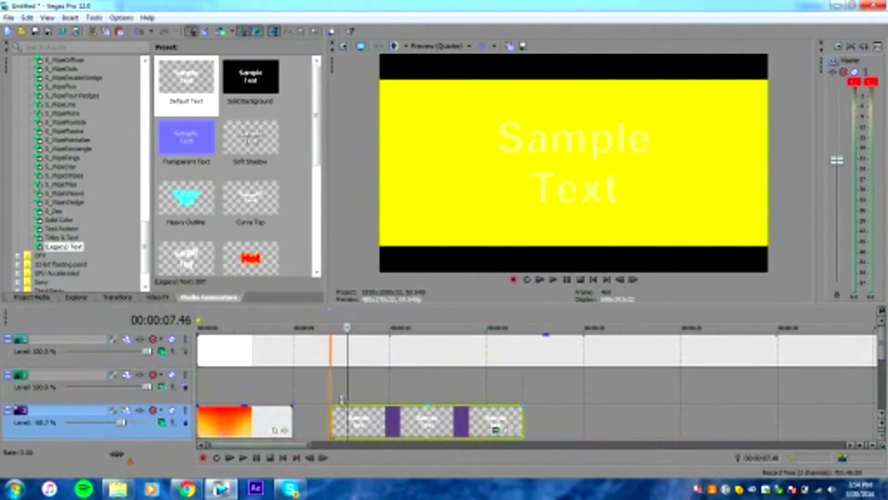
- Move the legacy text event to the track above the film burns and change its text to "ROOM TOUR"
drag(341, 399, 345, 390)
click(495, 394)
key(ctrl+a)
key(BackSpace)
text(ROOM TOUR)
key(BackSpace)
key(BackSpace)
text(OUR)
- Change the font of the whole ROOM TOUR title to Blacklisted
key(ctrl+a)
click(95, 196)
scroll(97, 287, down, 10)
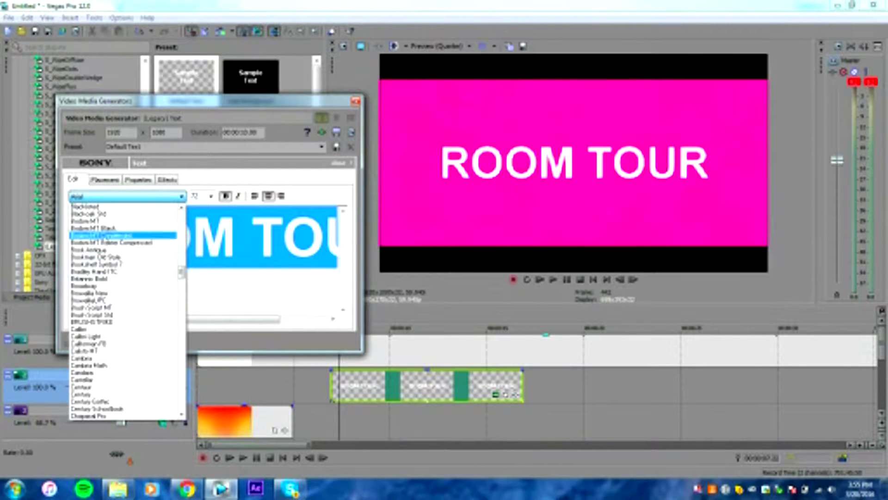
click(110, 214)
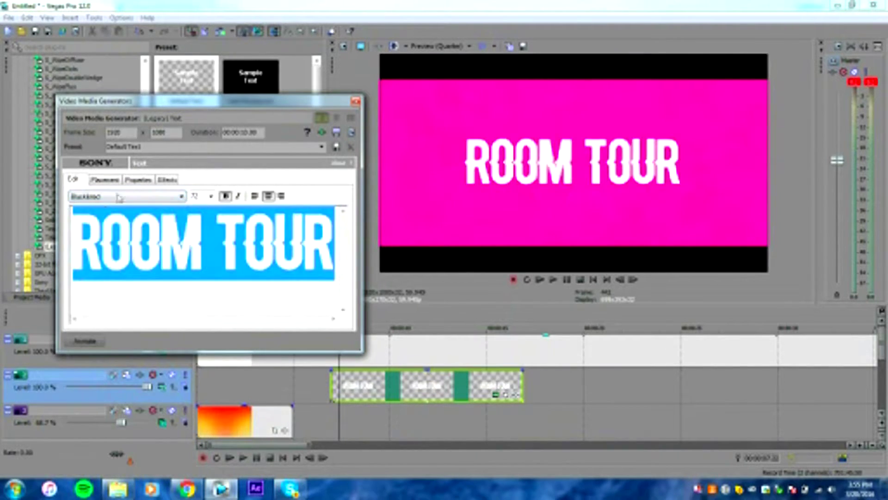
- Draw a black outline around the title text with a width of about 0.33
click(104, 180)
click(167, 180)
click(78, 205)
click(197, 204)
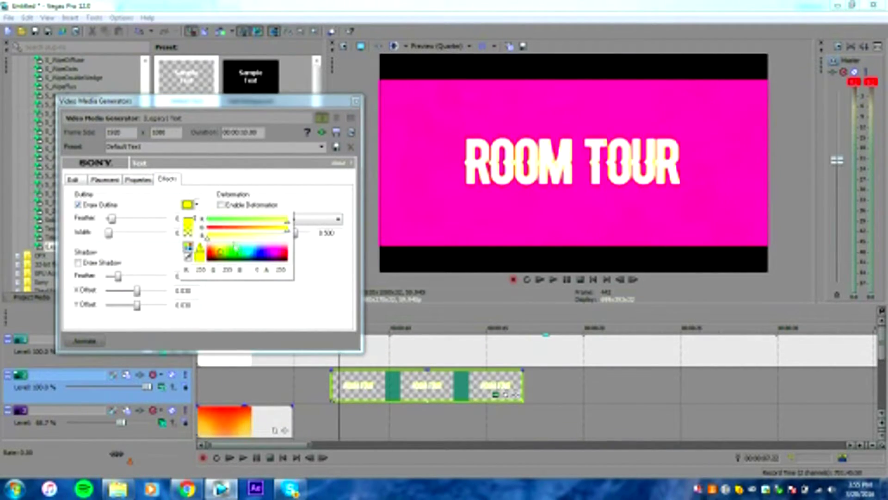
click(239, 283)
drag(109, 233, 126, 235)
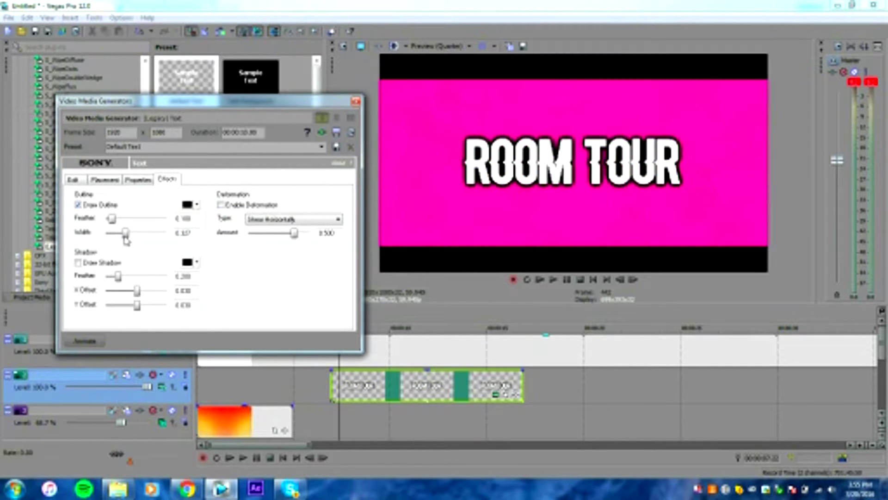
- Turn off bold for the title, and set the outline feather to 0 and its width to about 0.26
click(73, 180)
click(226, 196)
click(168, 180)
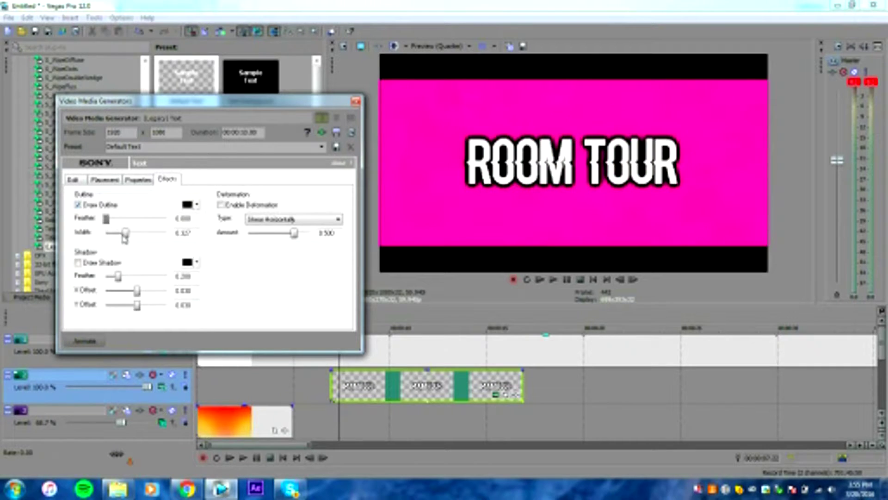
drag(125, 234, 121, 233)
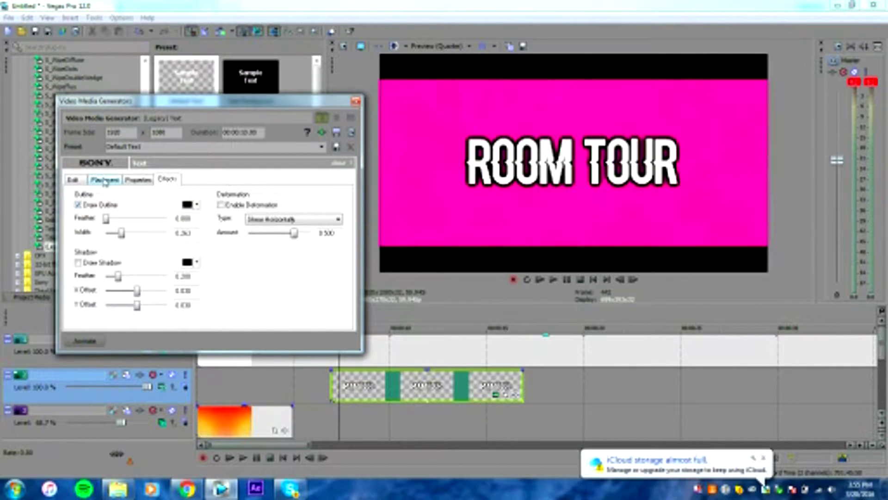
- Try the HelveticaNeueLT Std font on the ROOM TOUR title and dismiss the iCloud storage notification
click(72, 179)
click(180, 196)
scroll(127, 310, down, 5)
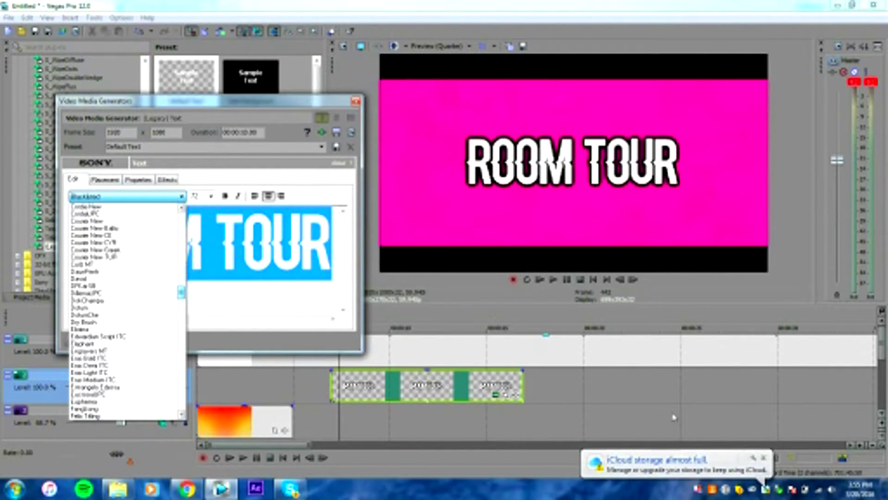
click(765, 458)
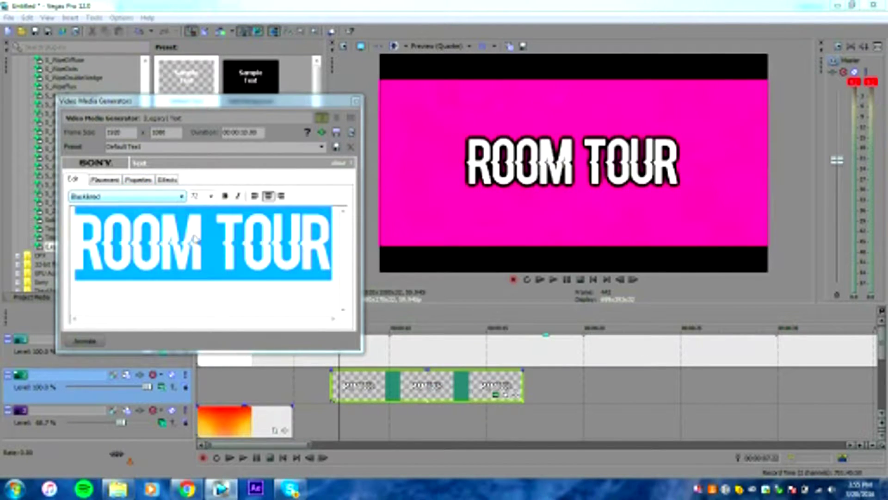
click(181, 197)
drag(183, 273, 184, 313)
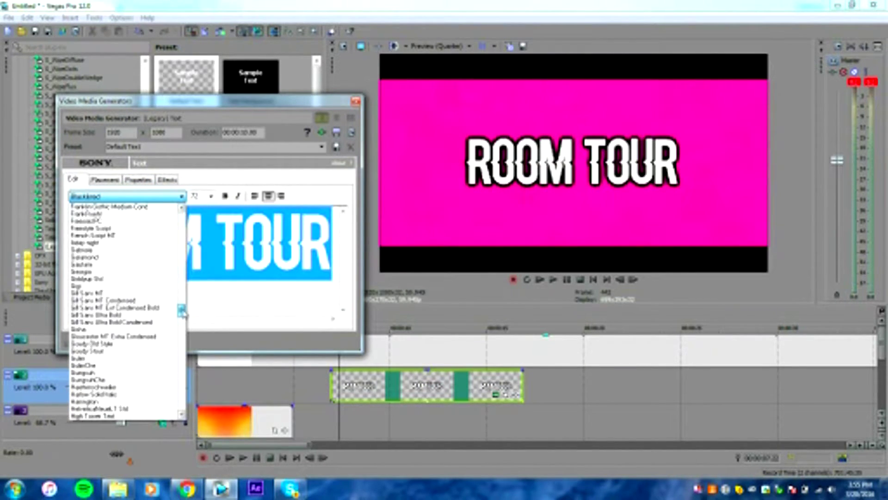
scroll(139, 301, down, 6)
click(125, 277)
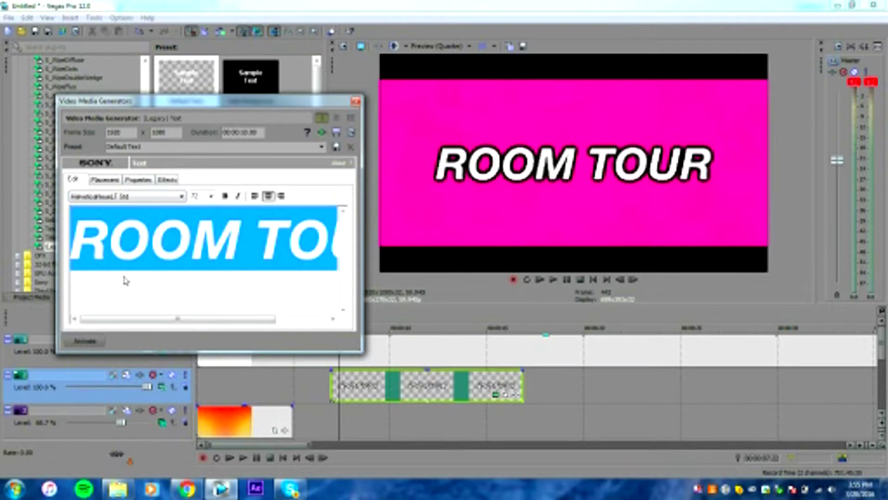
- Try the Luna font on the ROOM TOUR title
click(175, 196)
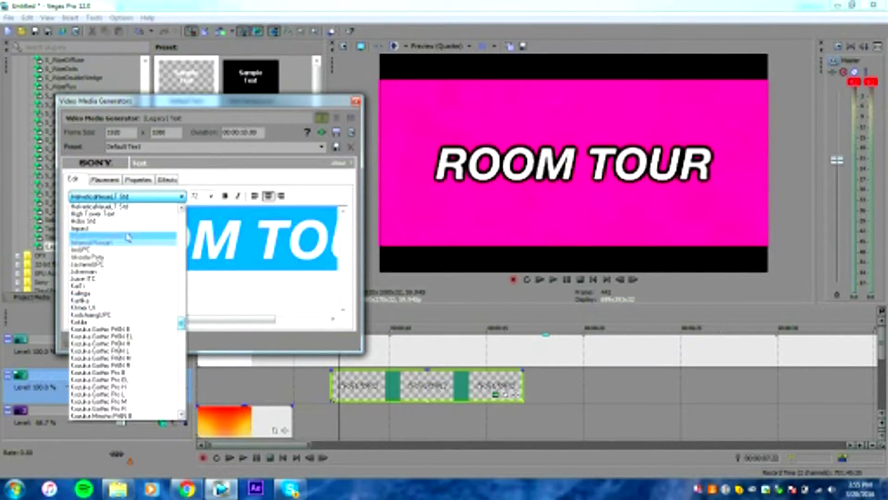
drag(181, 321, 181, 348)
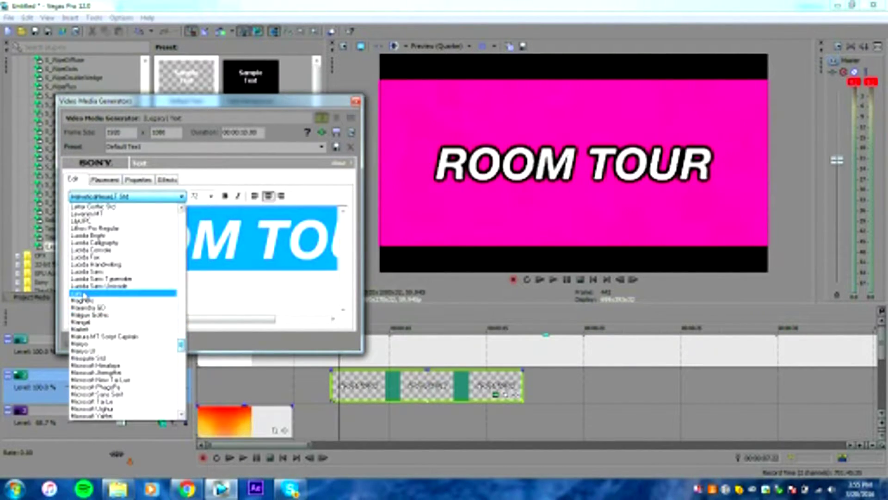
click(84, 293)
- Set the ROOM TOUR title's font to Bebas Neue
click(153, 197)
drag(182, 351, 181, 261)
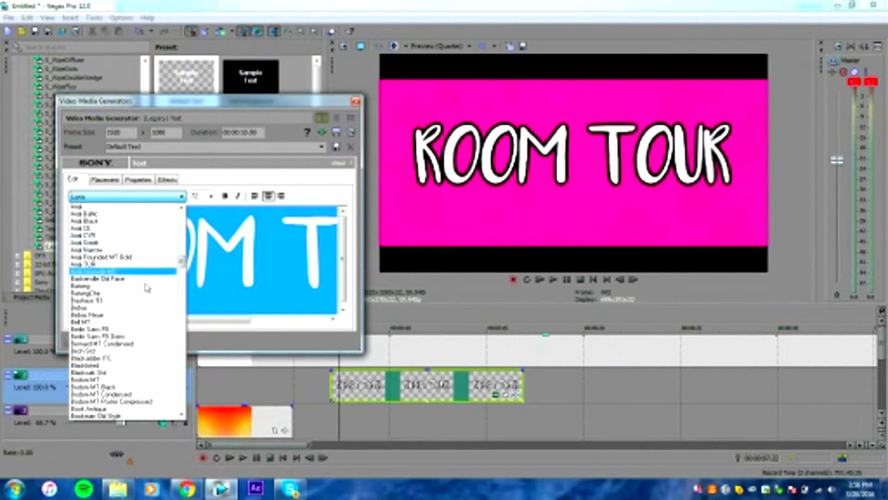
click(117, 312)
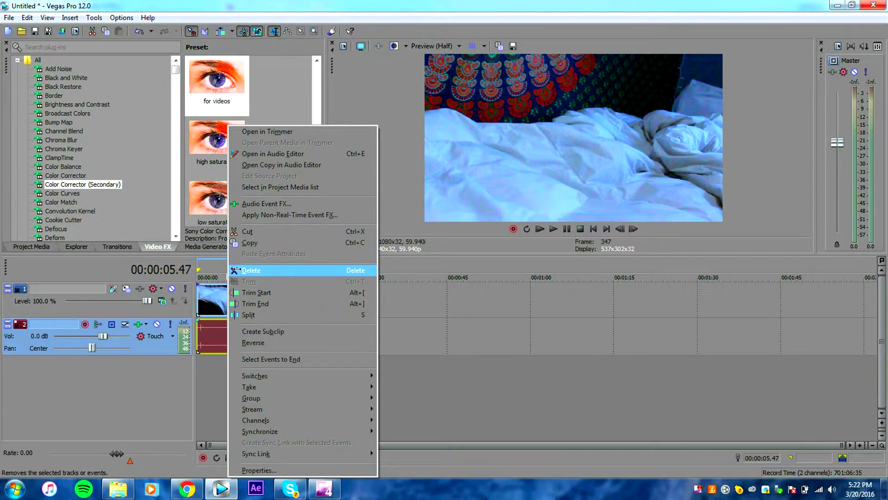
- Delete the bed clip's audio event and insert an empty video track above the clip
click(369, 271)
right_click(169, 390)
click(189, 417)
drag(843, 445, 433, 453)
- Place a Black Solid Color event at the start of the empty video track above the bed clip
click(198, 246)
drag(144, 67, 148, 211)
click(54, 176)
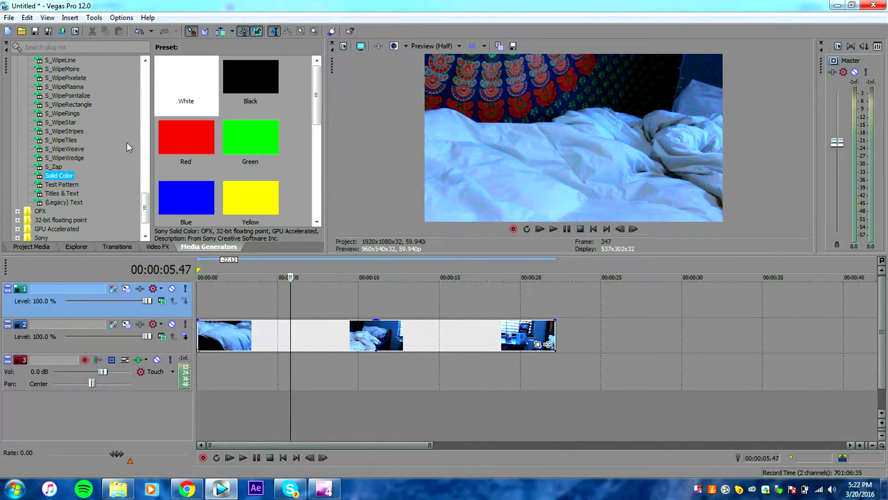
click(237, 69)
drag(217, 283, 231, 300)
click(357, 102)
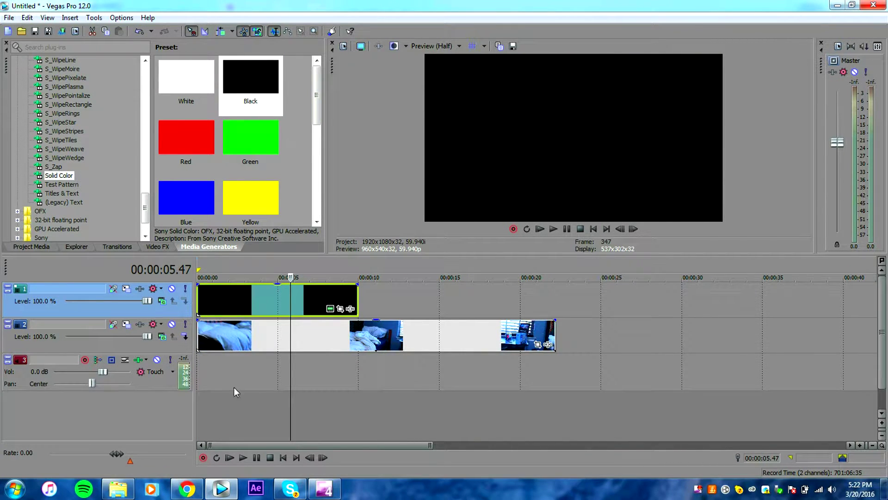
- Split the black solid colour event every three frames from its start to about 00:00:01.03
click(324, 458)
click(324, 458)
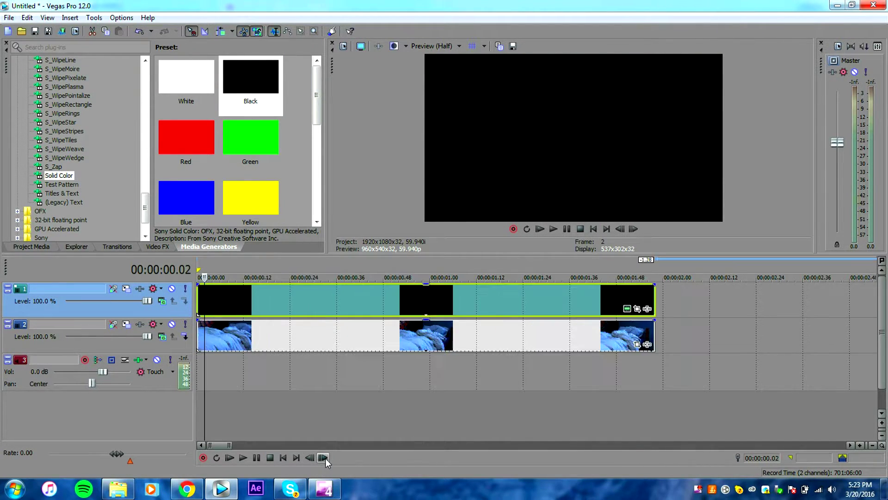
double_click(326, 458)
key(s)
triple_click(325, 458)
key(s)
triple_click(325, 458)
key(s)
triple_click(326, 458)
key(s)
double_click(325, 458)
key(s)
triple_click(326, 458)
key(s)
triple_click(325, 458)
key(s)
triple_click(326, 458)
key(s)
click(324, 458)
click(324, 458)
click(324, 458)
click(324, 458)
click(324, 458)
click(323, 458)
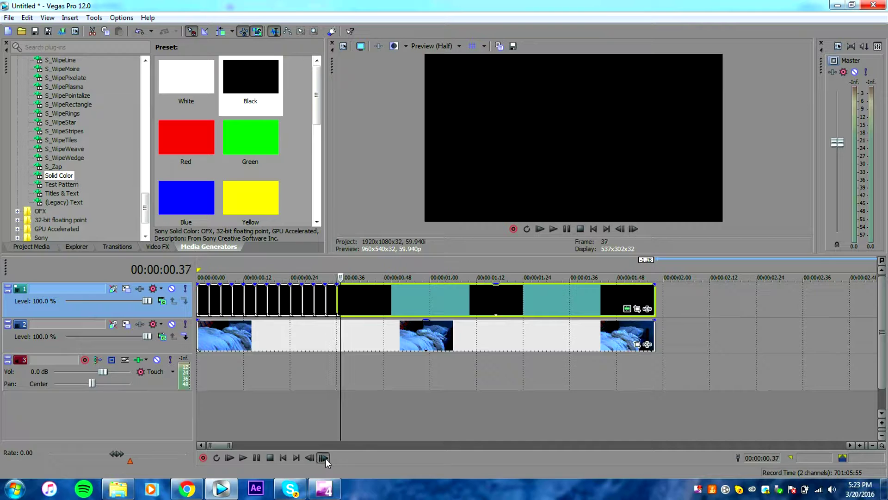
click(323, 458)
click(324, 458)
click(324, 458)
click(324, 458)
click(324, 458)
click(324, 458)
click(324, 458)
click(324, 458)
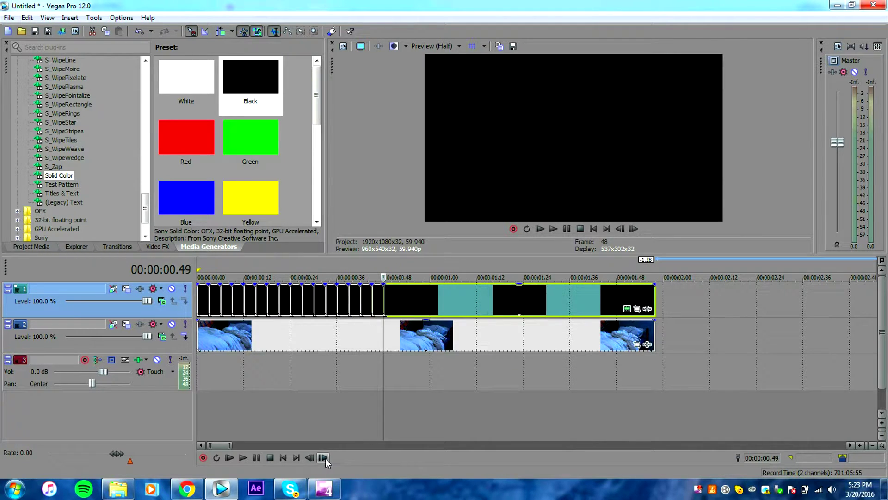
click(324, 458)
click(324, 458)
click(324, 458)
click(323, 458)
click(324, 458)
click(323, 458)
click(324, 458)
click(324, 458)
click(324, 458)
click(324, 458)
click(326, 458)
key(s)
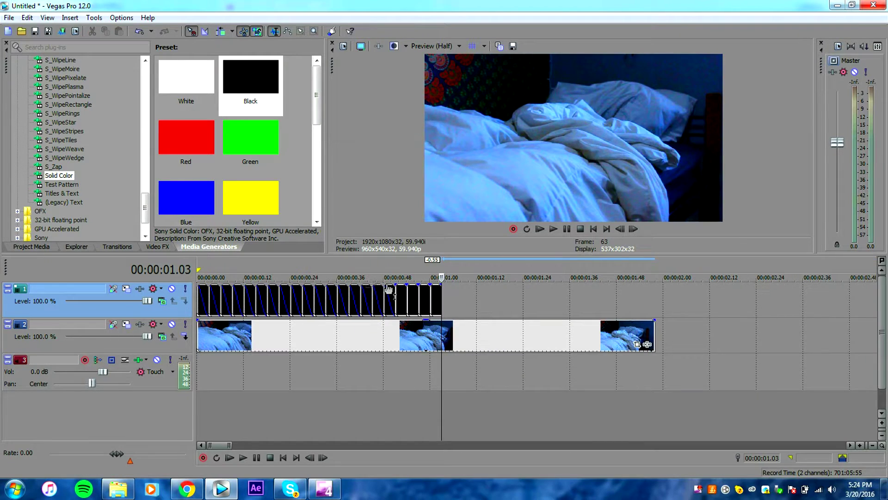